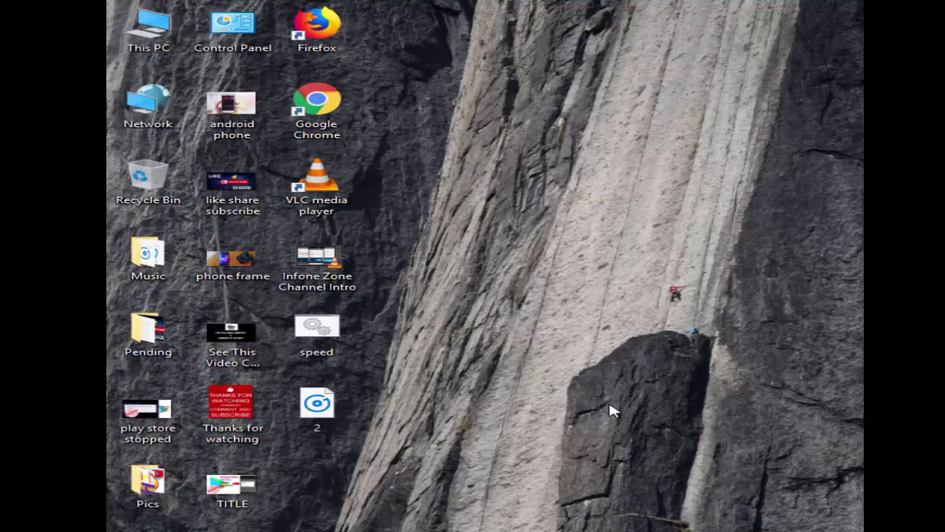
Open System Properties by running sysdm.cpl and view the System Protection settings
key(super+r)
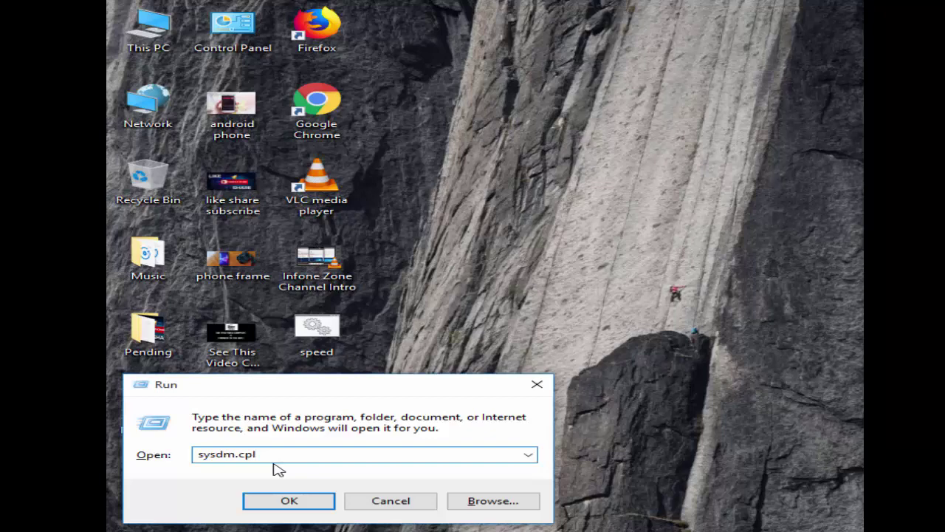
key(ctrl+a)
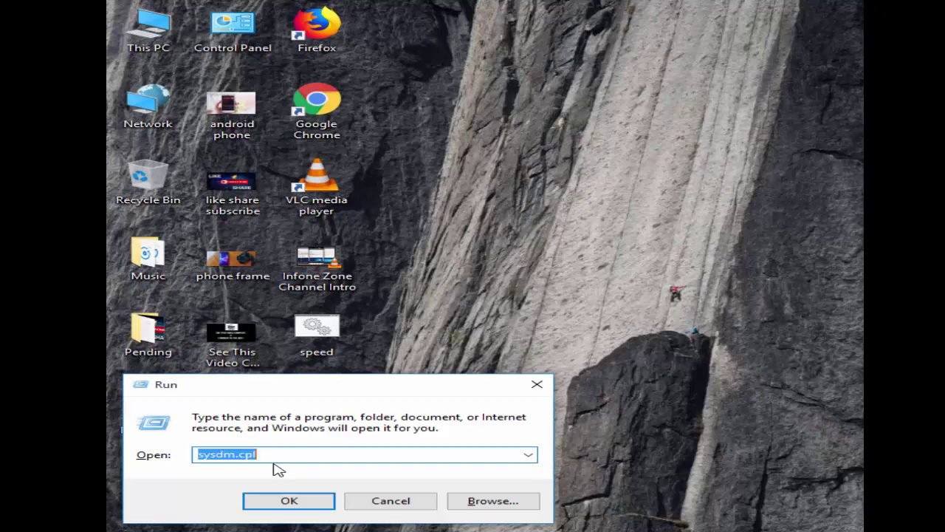
key(Return)
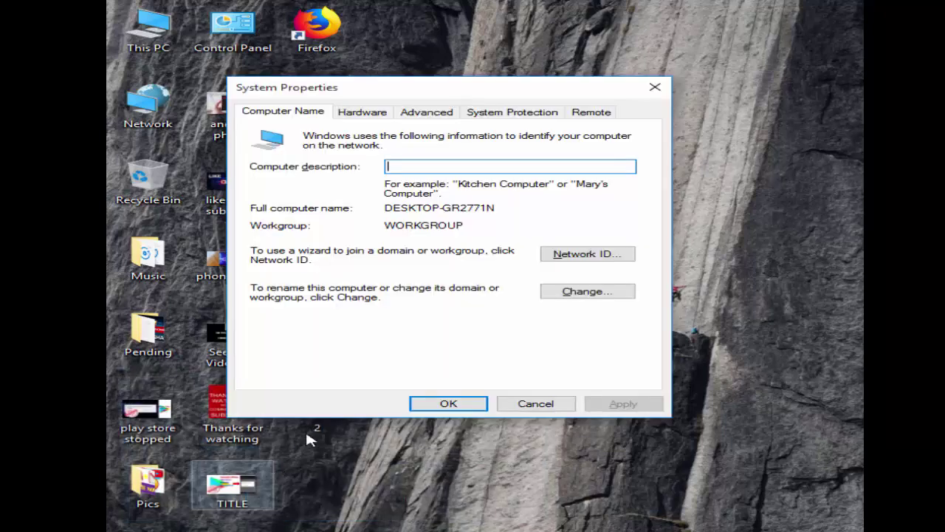
click(523, 116)
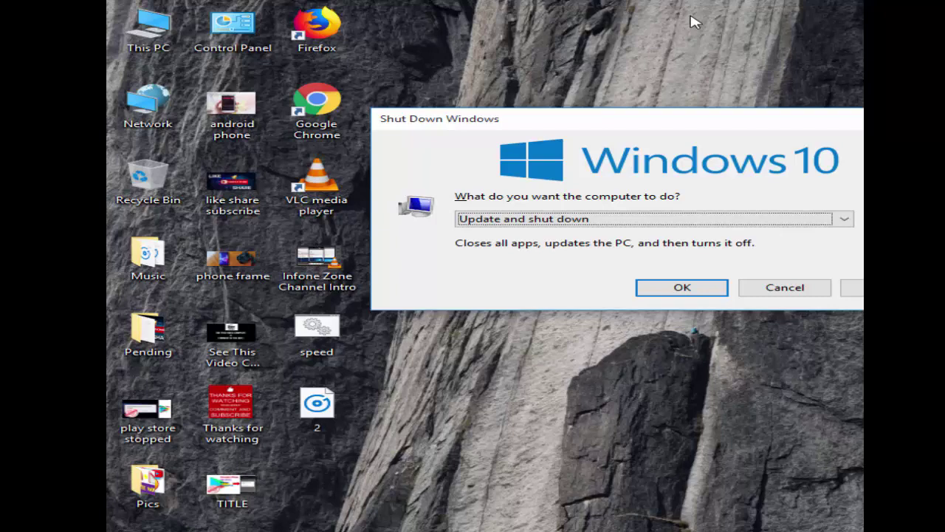
key(Escape)
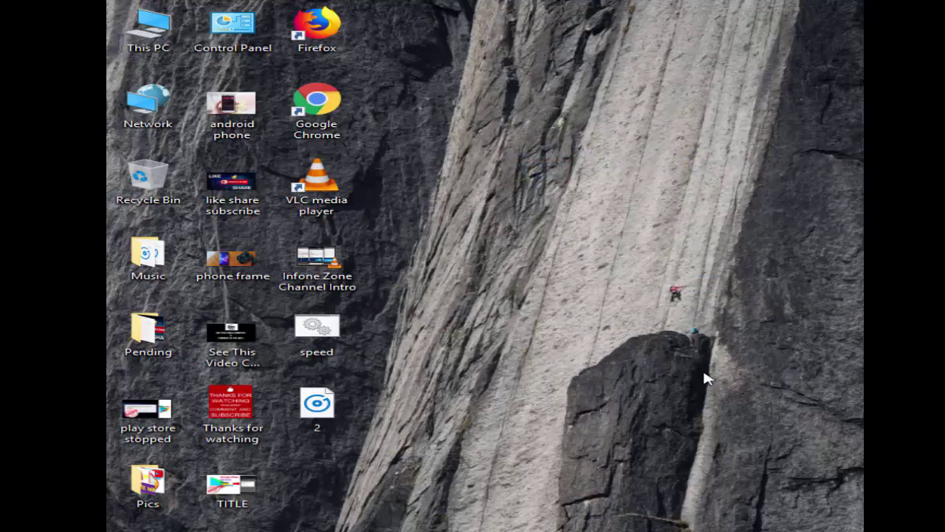
Search for Command Prompt and run it as administrator
key(super)
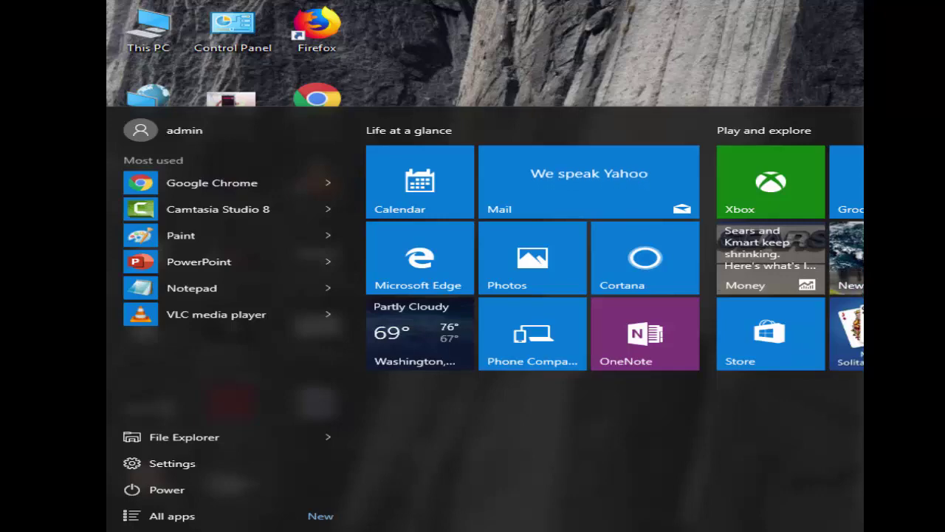
key(super)
text(commmand)
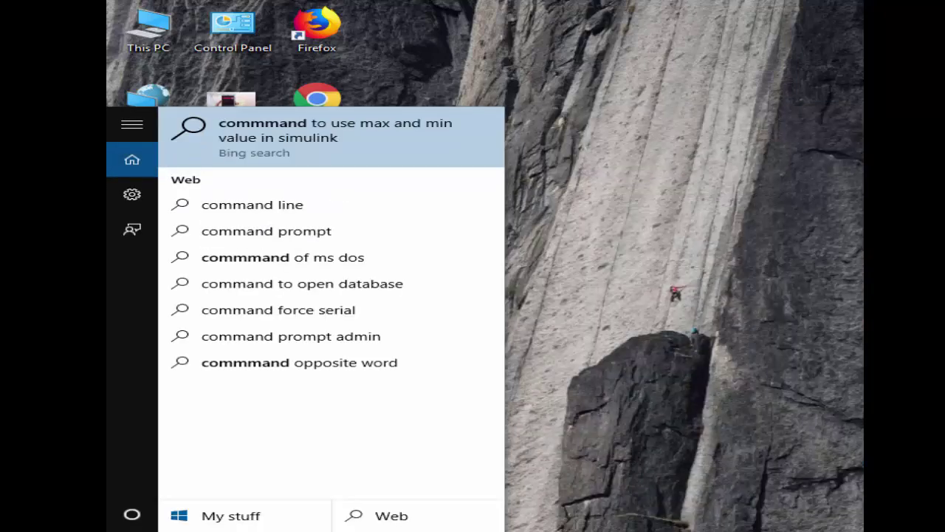
key(BackSpace)
key(BackSpace)
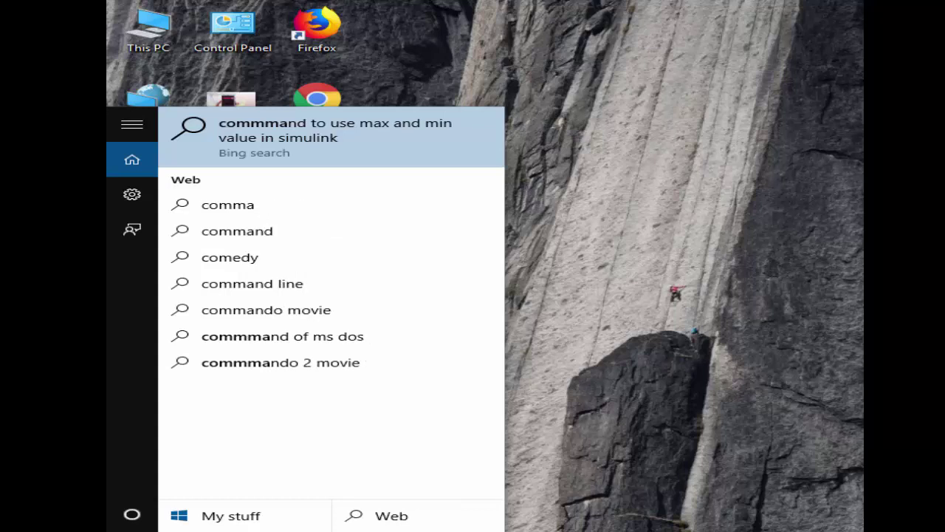
key(BackSpace)
key(BackSpace)
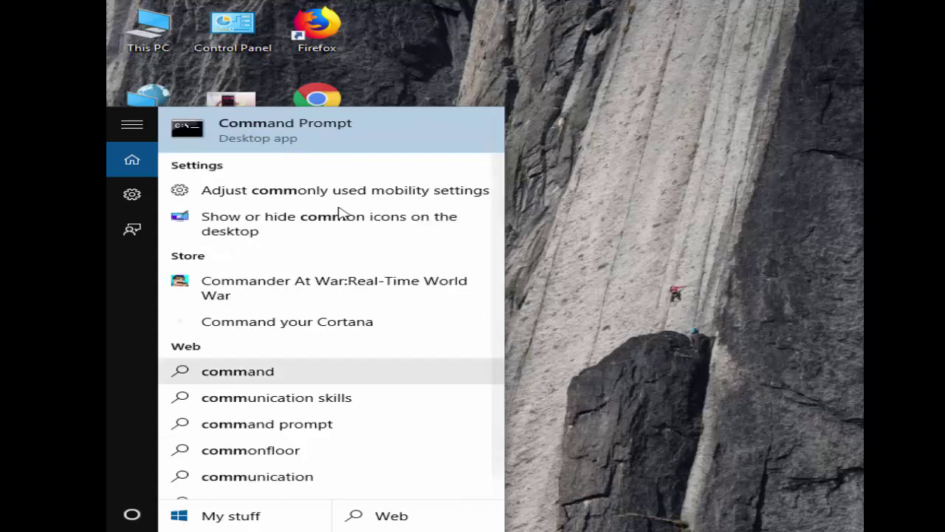
right_click(283, 138)
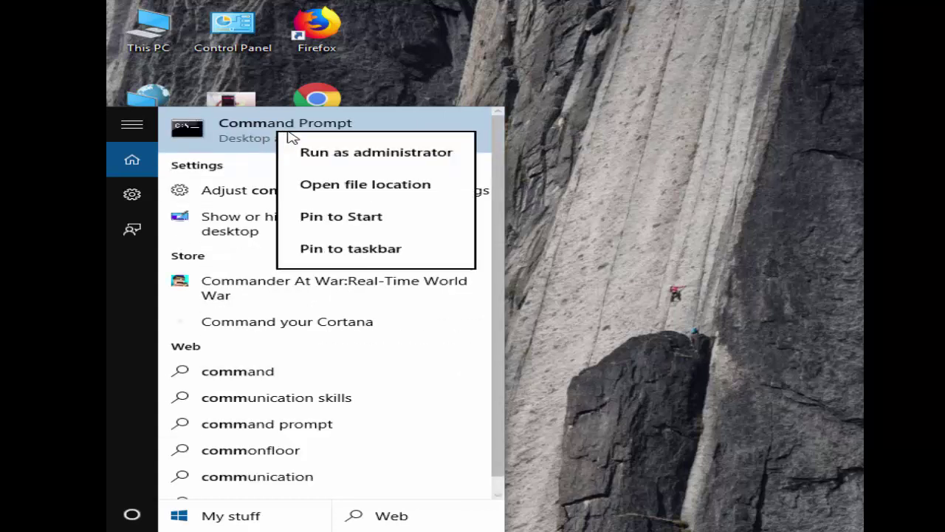
click(361, 153)
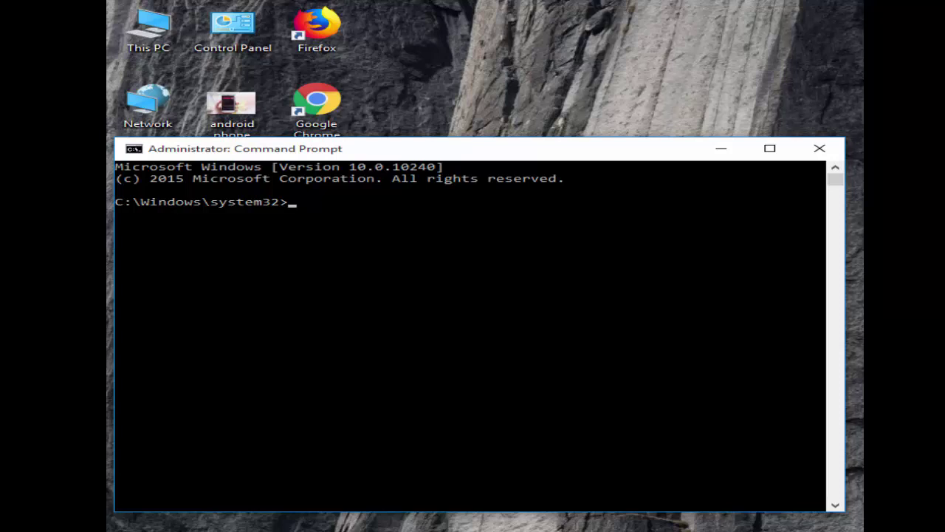
Start a system file scan with sfc /scannow and close the Command Prompt
text(sfc /scannow)
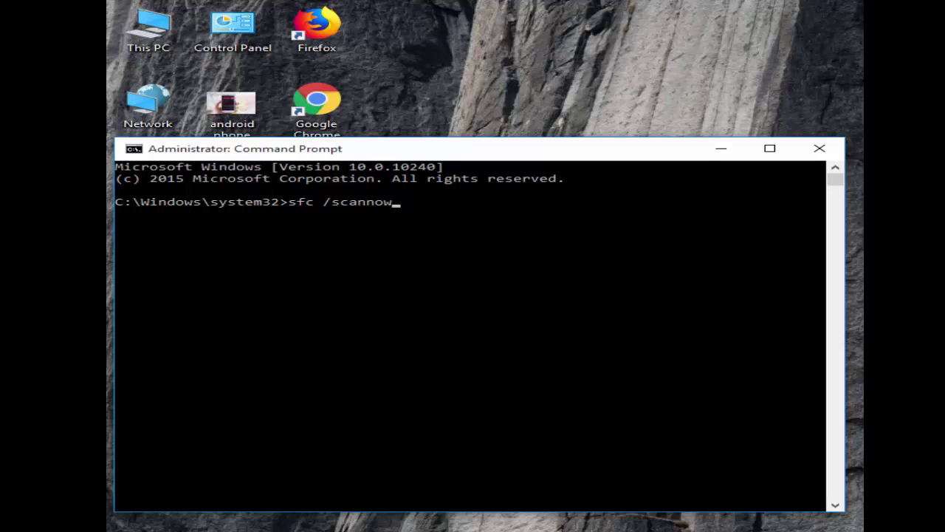
key(Return)
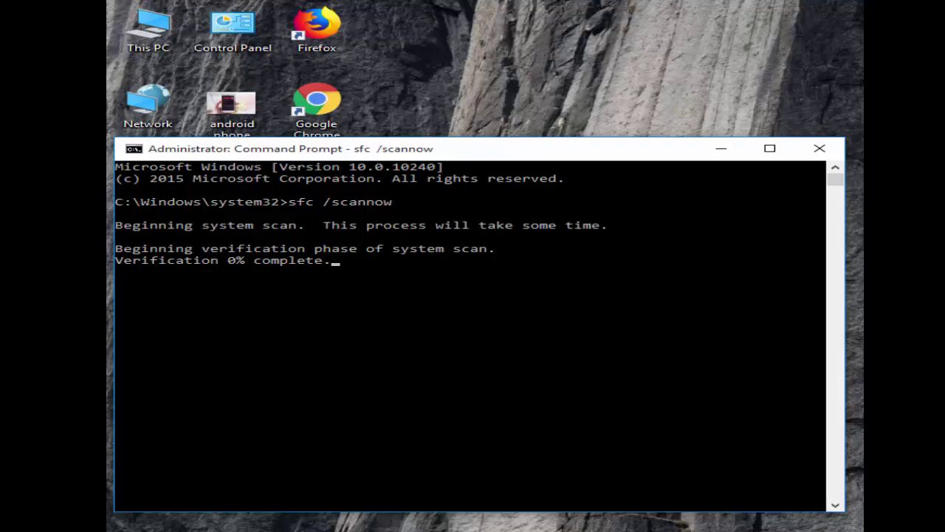
click(816, 151)
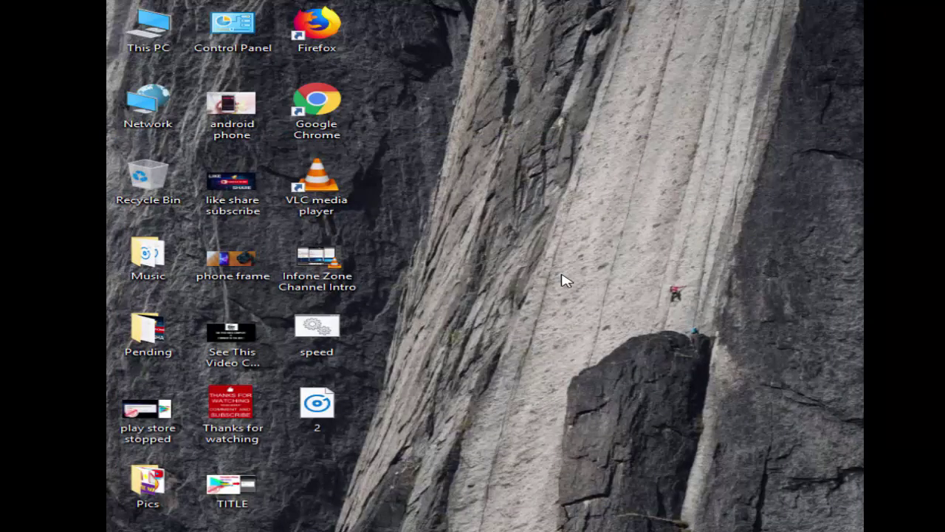
Bring up the Shut Down Windows dialog and dismiss it without shutting down
key(alt+F4)
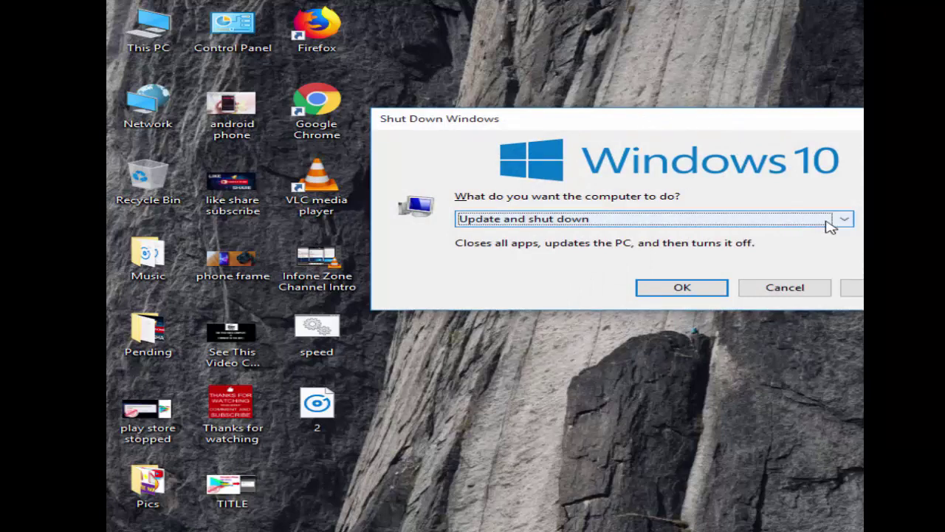
click(793, 288)
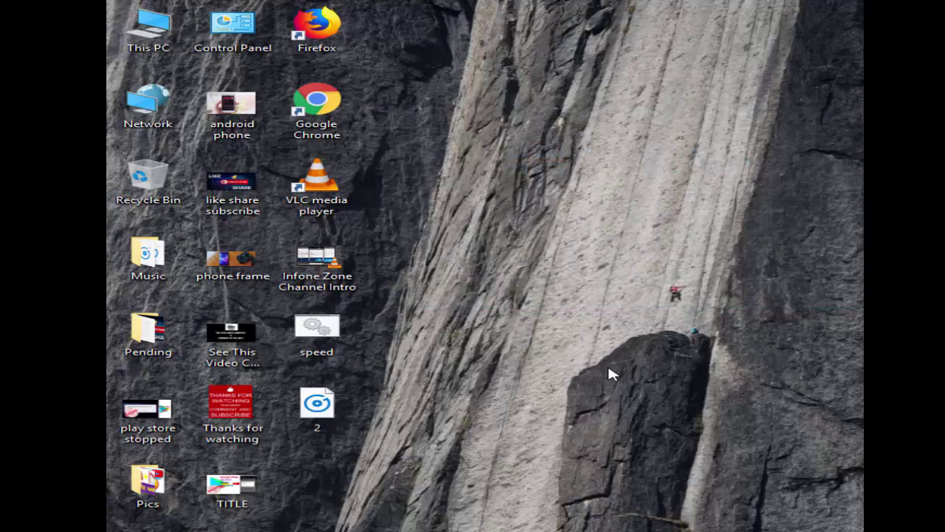
Find Command Prompt again by searching for "command" and launch it with administrator rights
key(super)
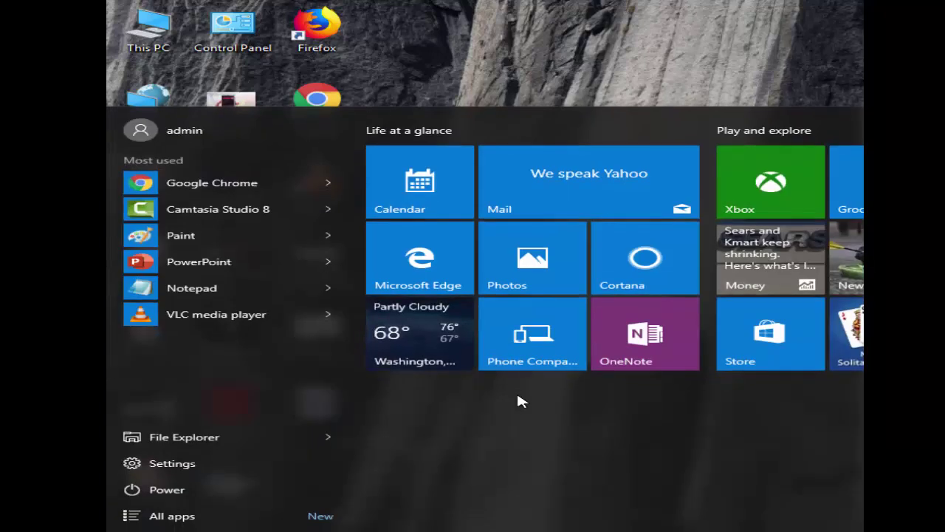
text(command)
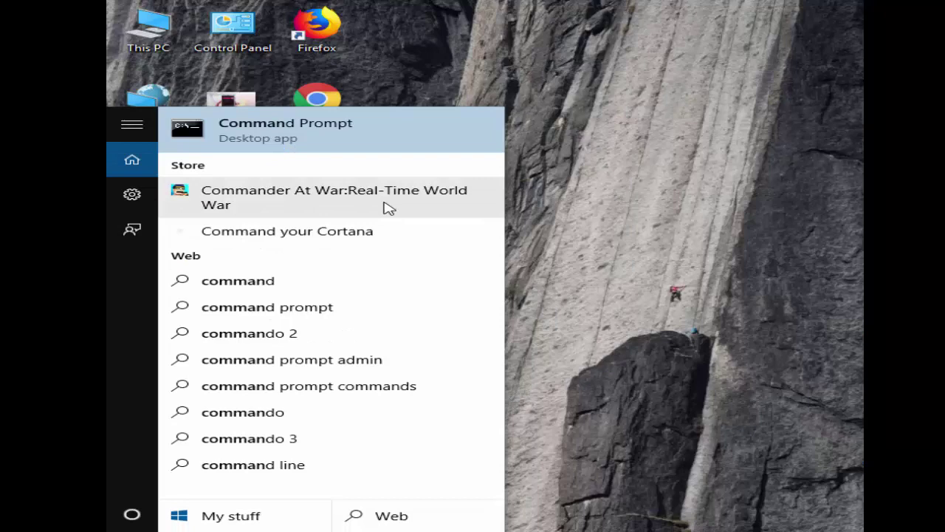
right_click(277, 130)
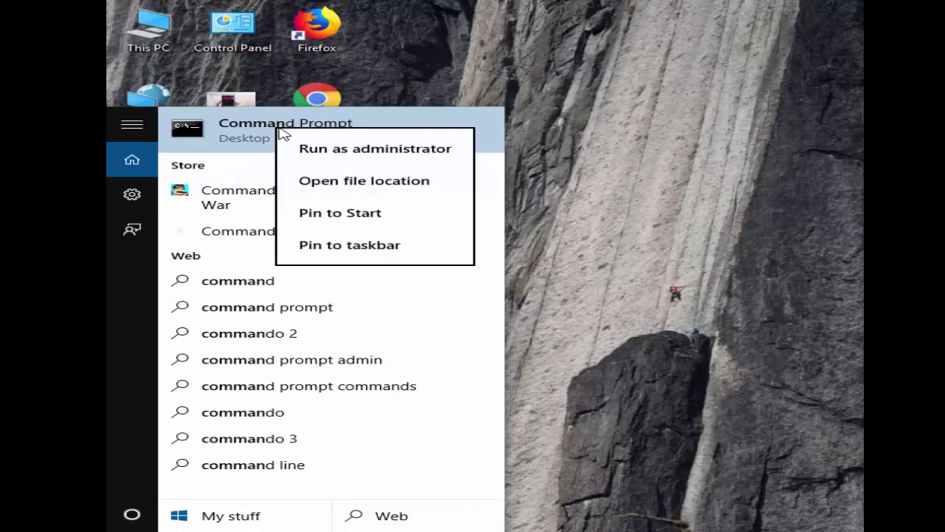
click(377, 161)
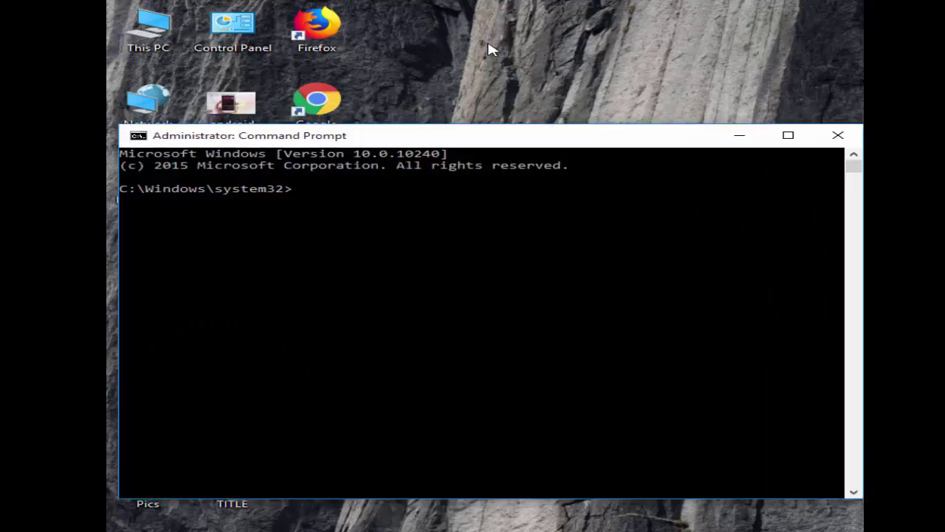
Try the offline system file scan sfc /scannow /offbootdir=c:\ /offwindir=c:\windows, and close the Command Prompt
text(sfc /scannow /offbootdir=c:\ /offwindir=c:\windows)
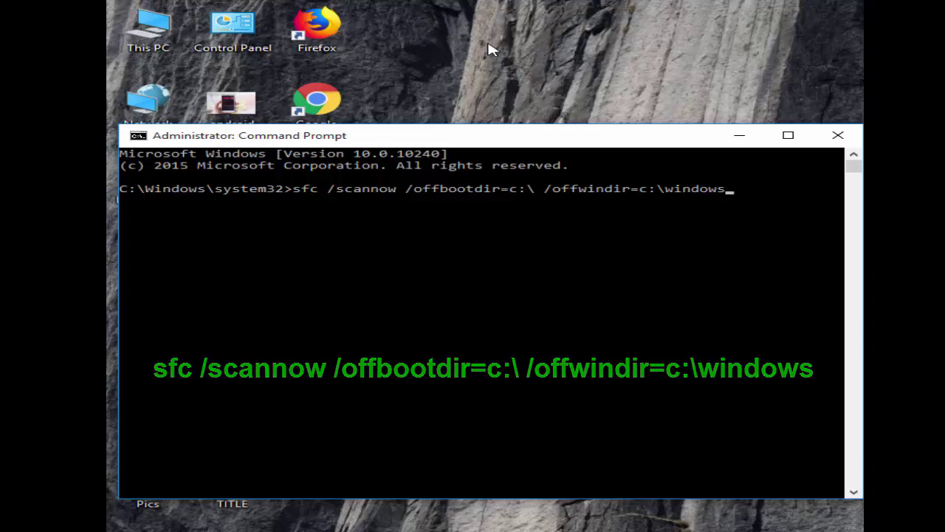
key(Return)
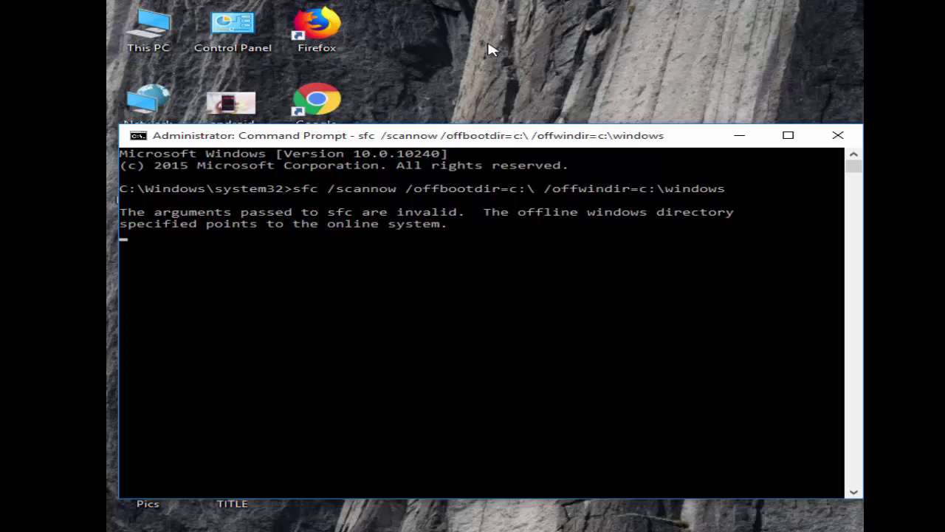
key(ctrl+c)
key(alt+F4)
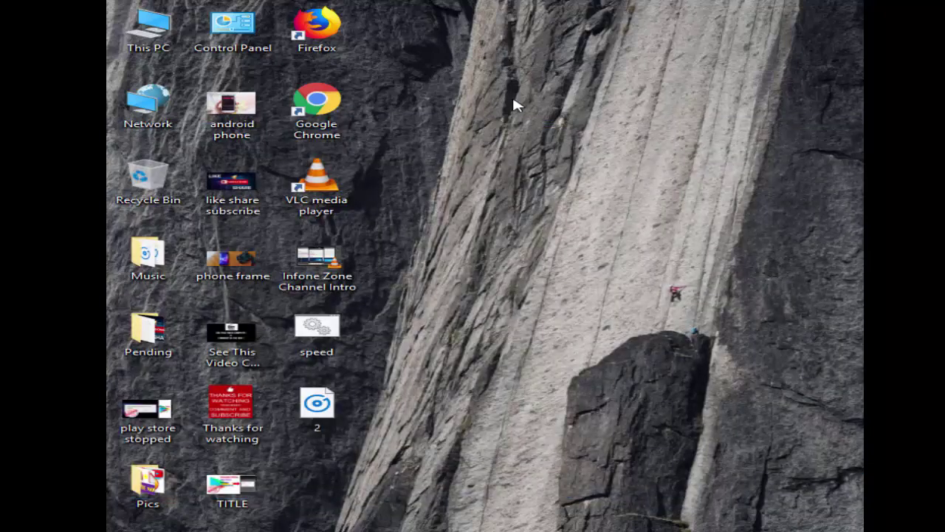
Show the Windows shutdown options and cancel out of them
key(alt+F4)
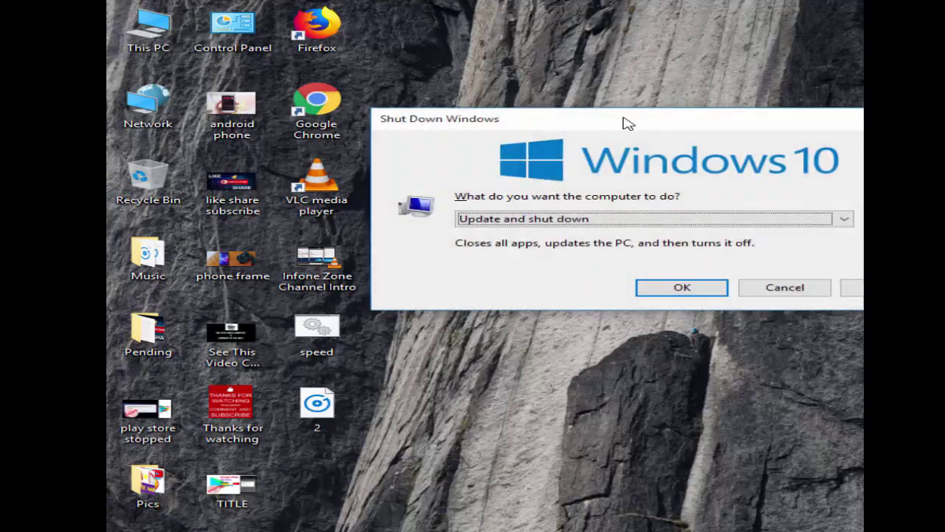
key(Escape)
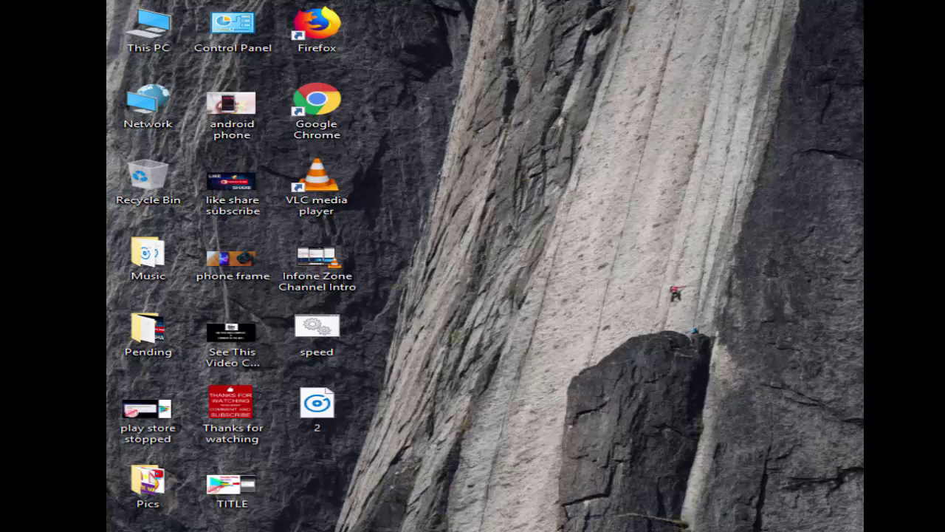
Run sysdm.cpl and open the Data Execution Prevention settings in the Performance Options
click(558, 299)
key(super+r)
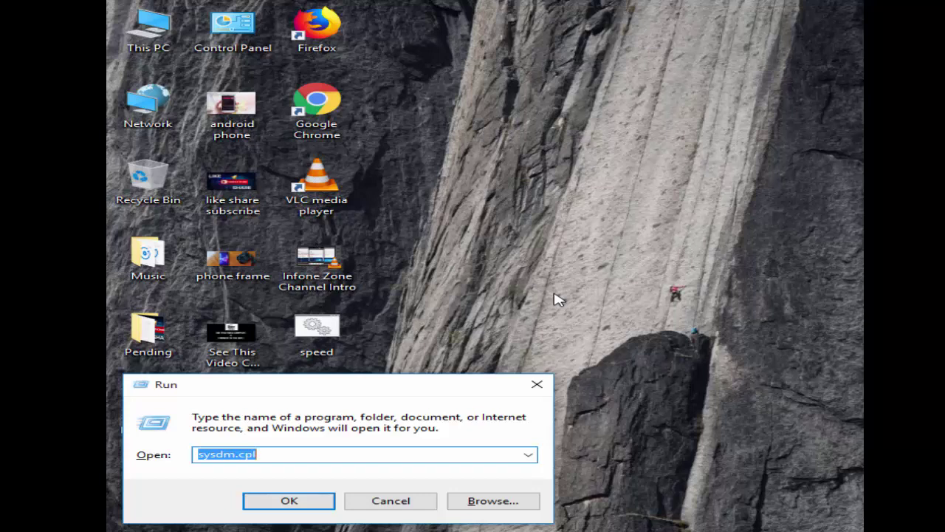
click(290, 500)
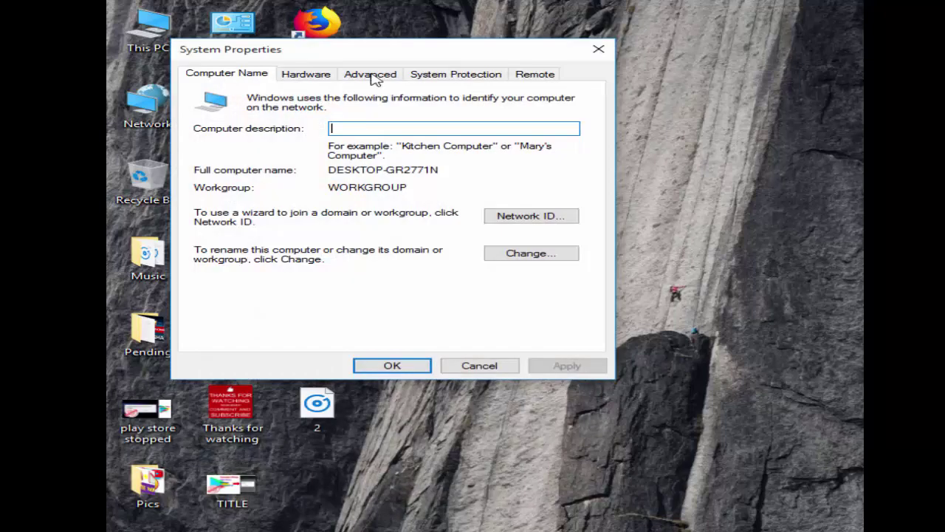
click(371, 75)
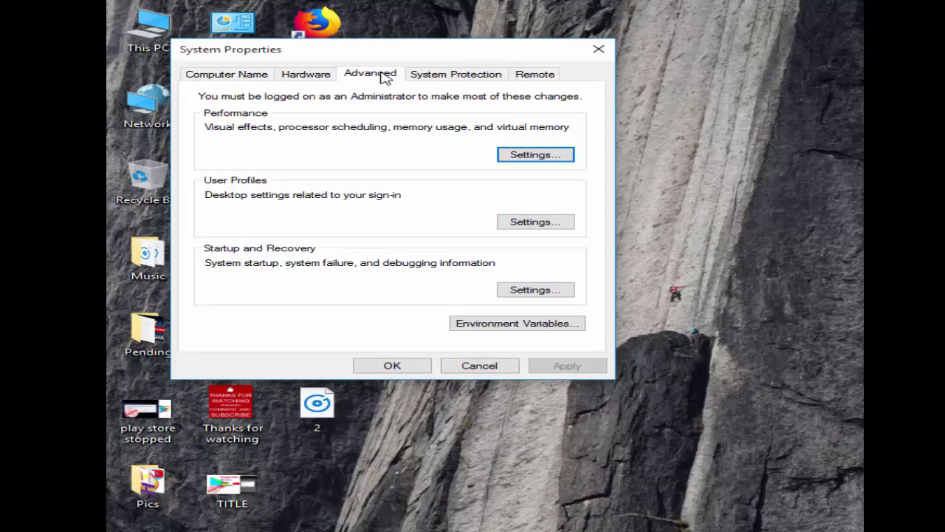
click(532, 156)
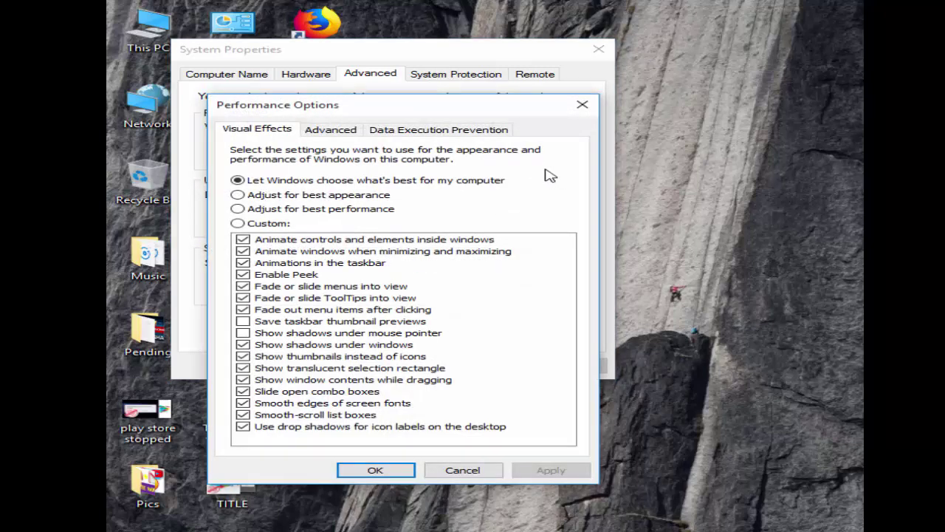
click(445, 136)
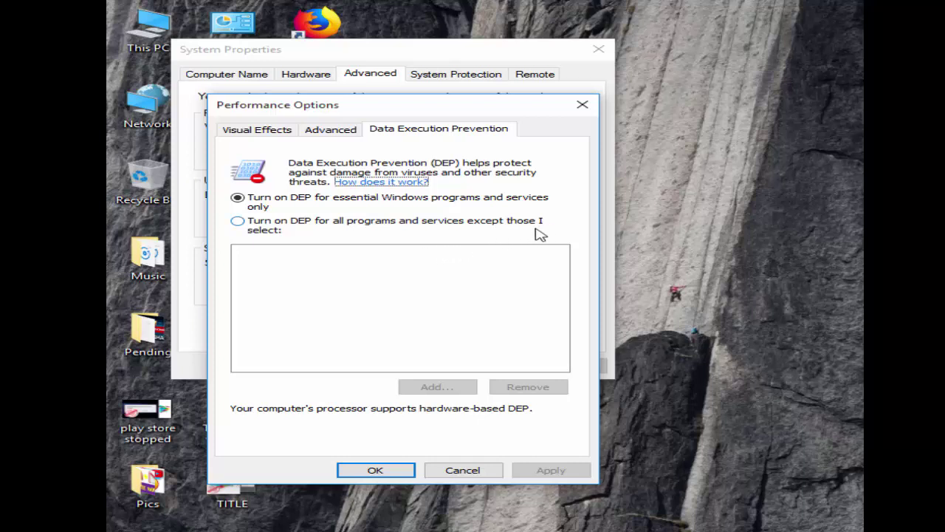
Turn on DEP for all programs and services except selected ones, and choose bcdboot in System32 as an exception candidate
click(245, 223)
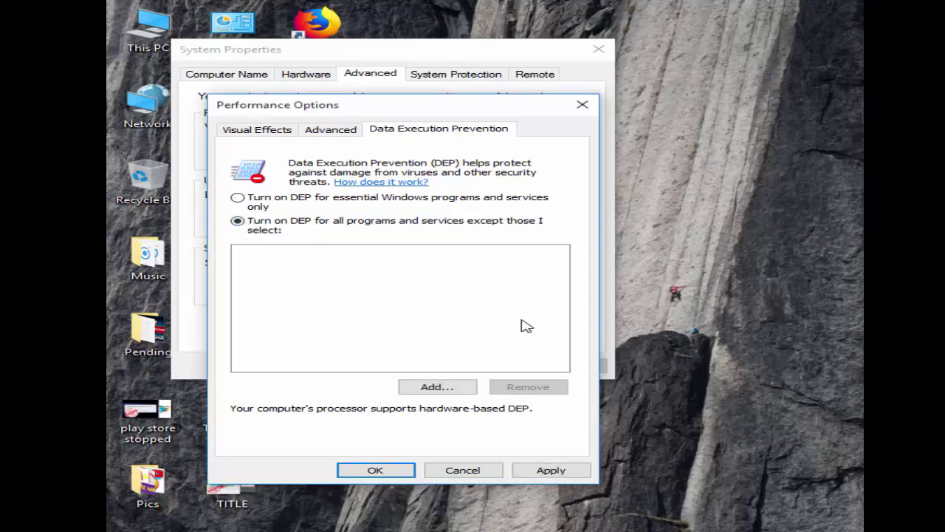
click(444, 388)
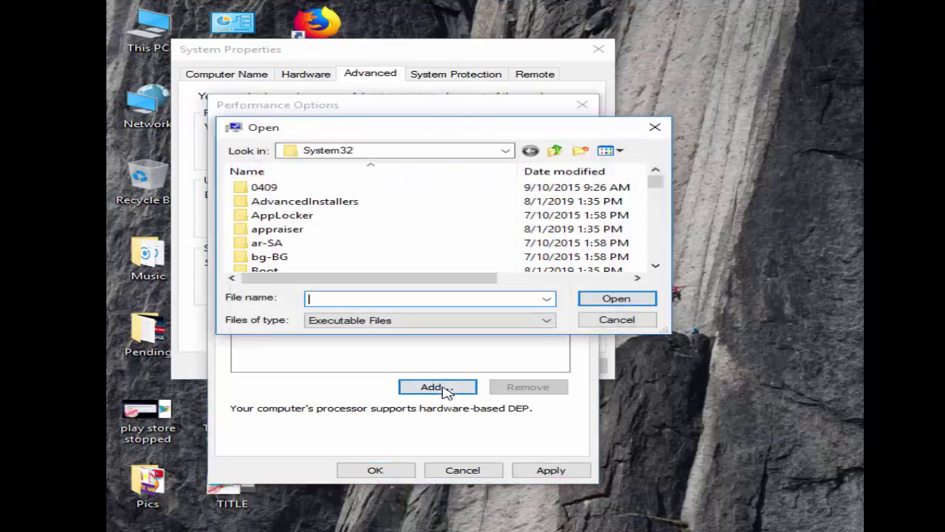
scroll(395, 234, down, 20)
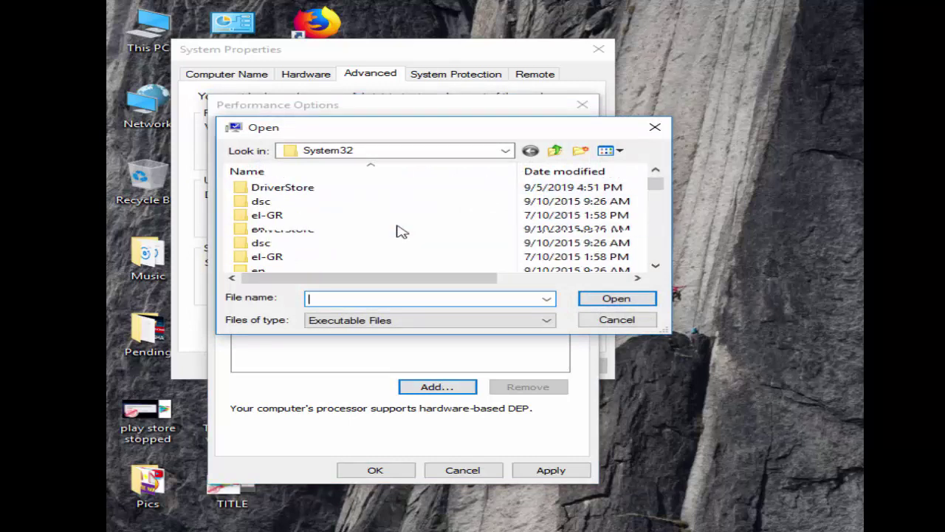
scroll(396, 232, down, 20)
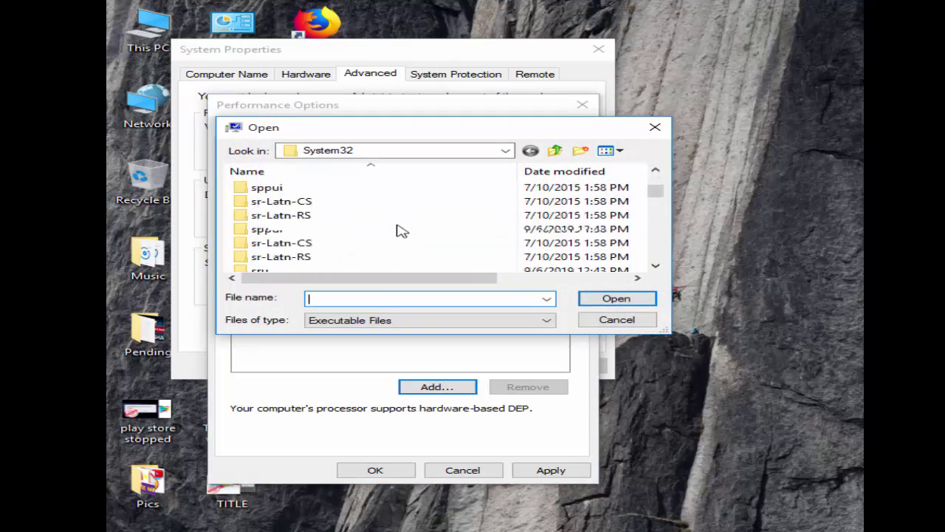
scroll(397, 229, down, 5)
click(302, 214)
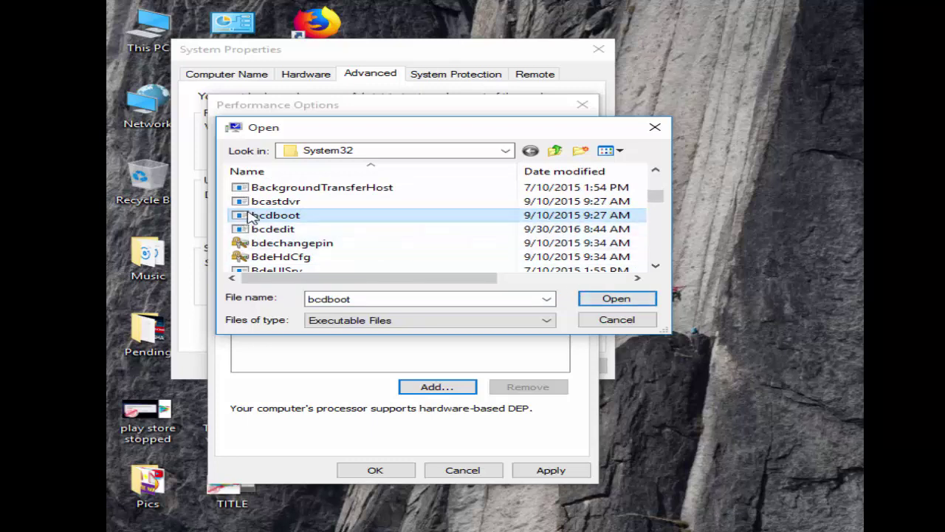
Try to add bthudtask from System32 as a DEP exception instead, and cancel out of Performance Options and System Properties
scroll(270, 215, up, 3)
scroll(270, 216, down, 8)
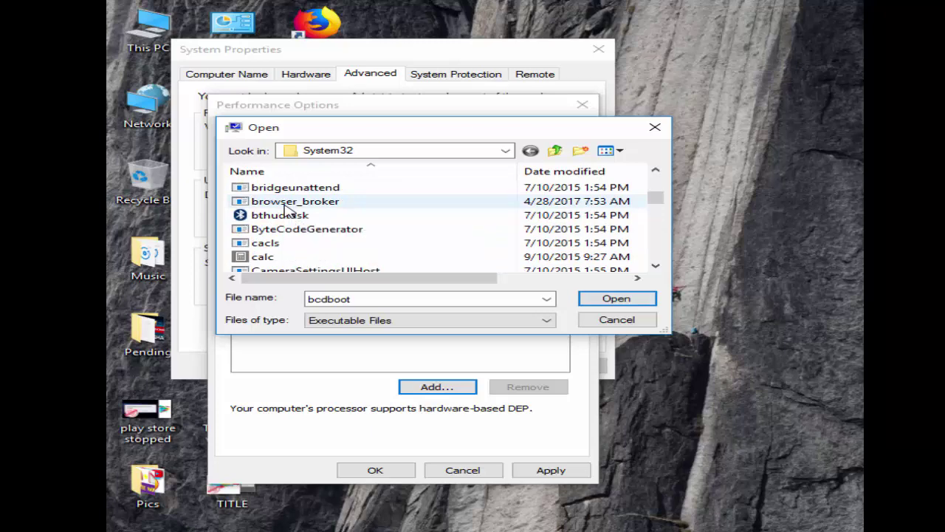
click(271, 205)
click(314, 216)
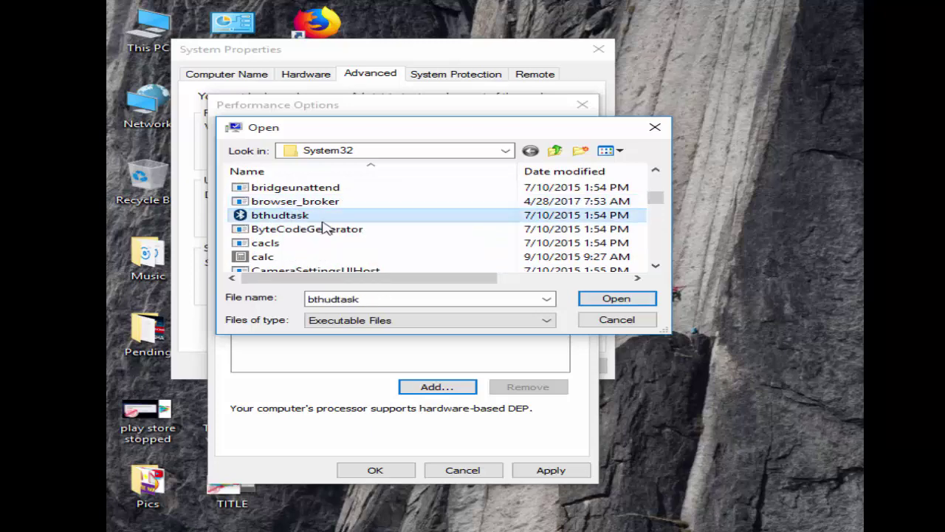
click(621, 300)
key(Return)
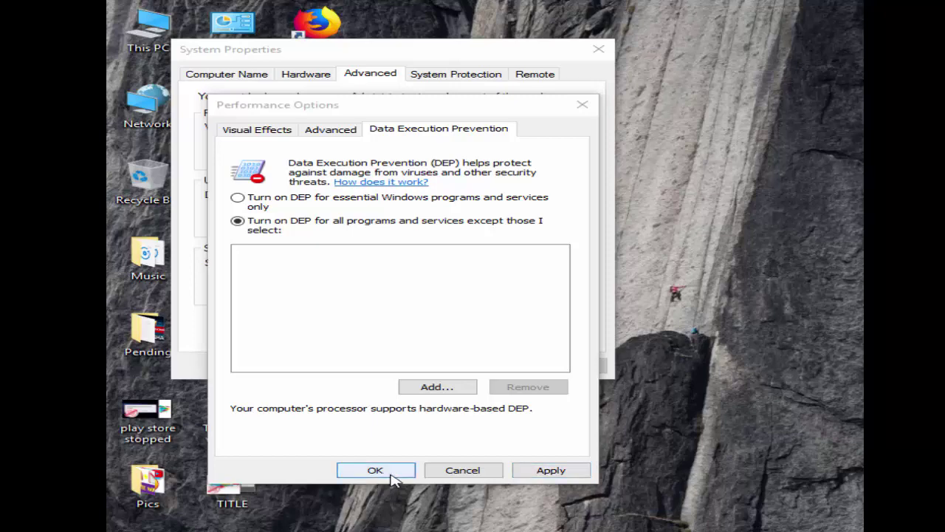
click(459, 471)
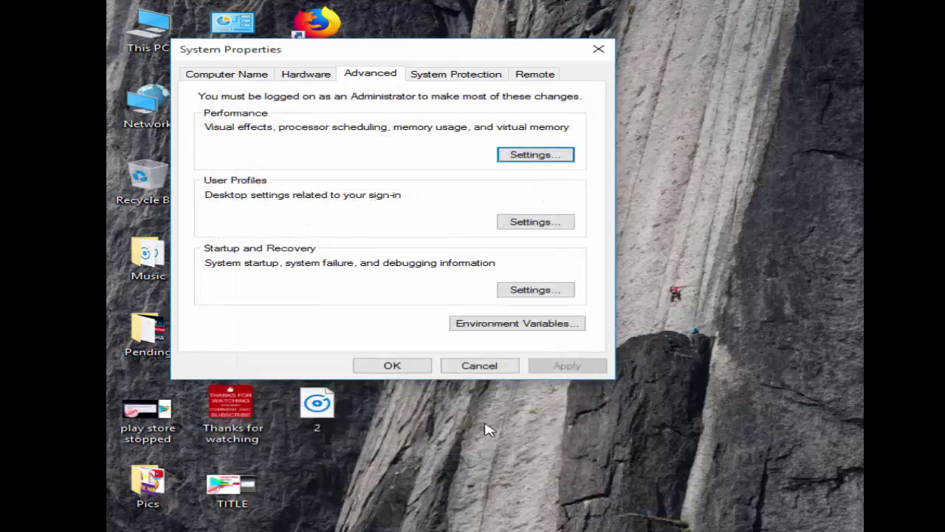
click(479, 365)
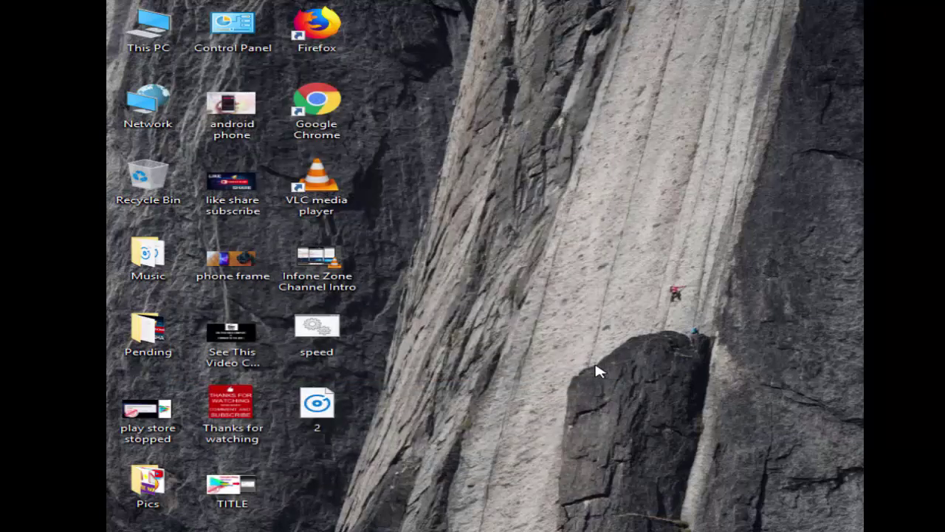
Choose Restart in the Shut Down Windows dialog, and dismiss the dialog without restarting
key(alt+F4)
click(844, 218)
click(580, 300)
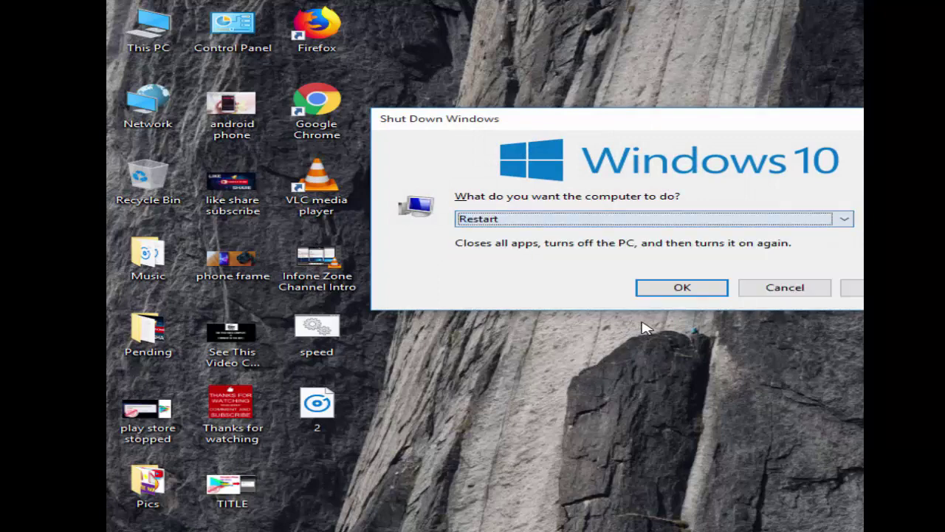
key(Escape)
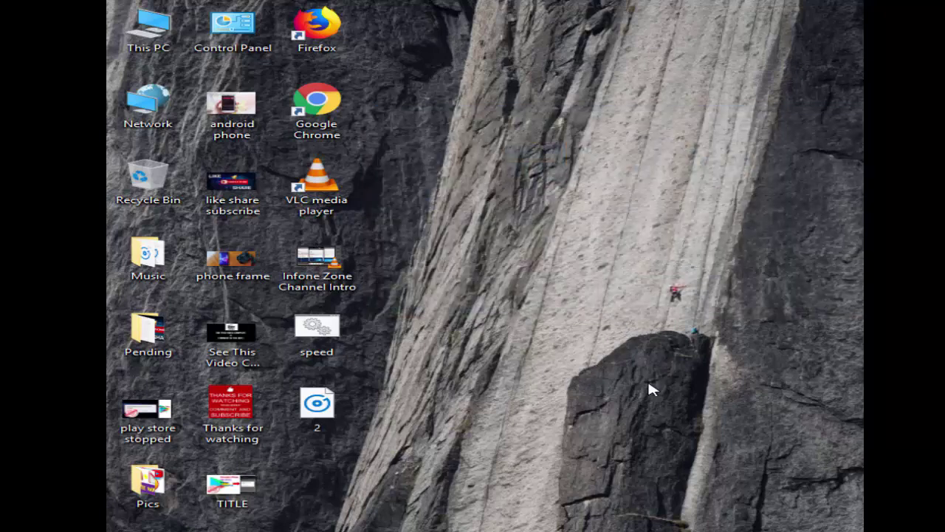